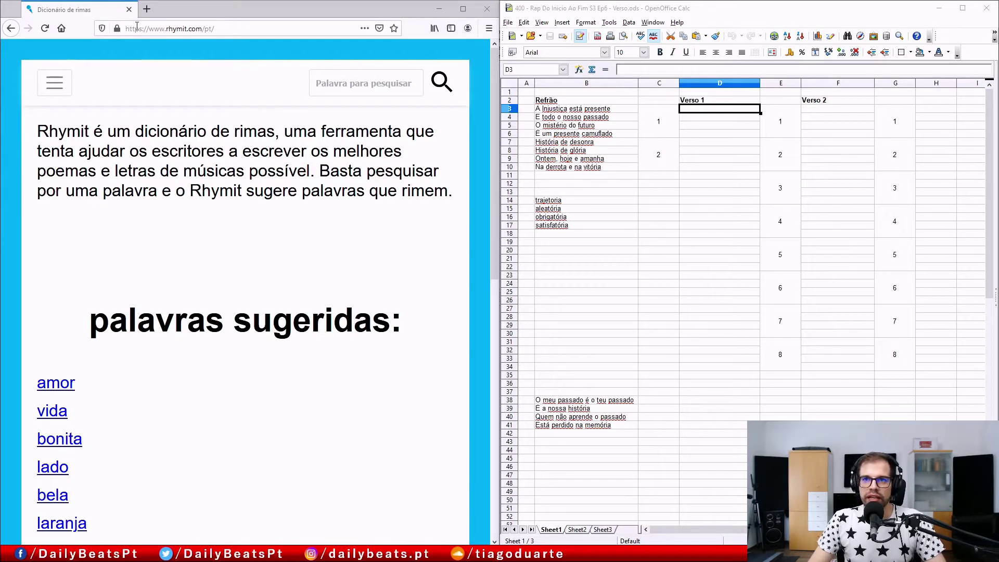
Step: Glance at the Rhymit dictionary, then select the Refrão heading and its eight lines
{"action": "left_click", "coordinate": [302, 207]}
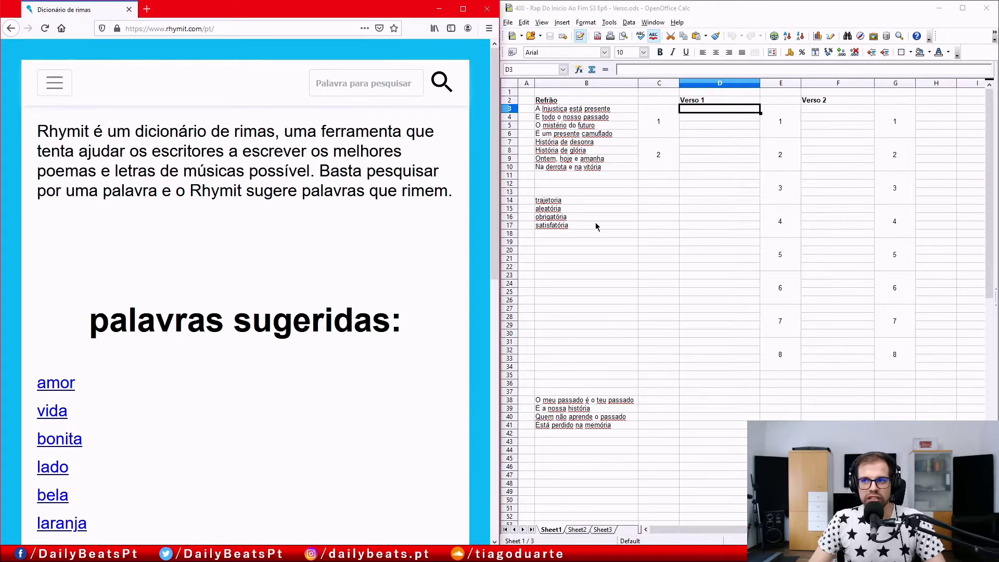
{"action": "left_click", "coordinate": [737, 167]}
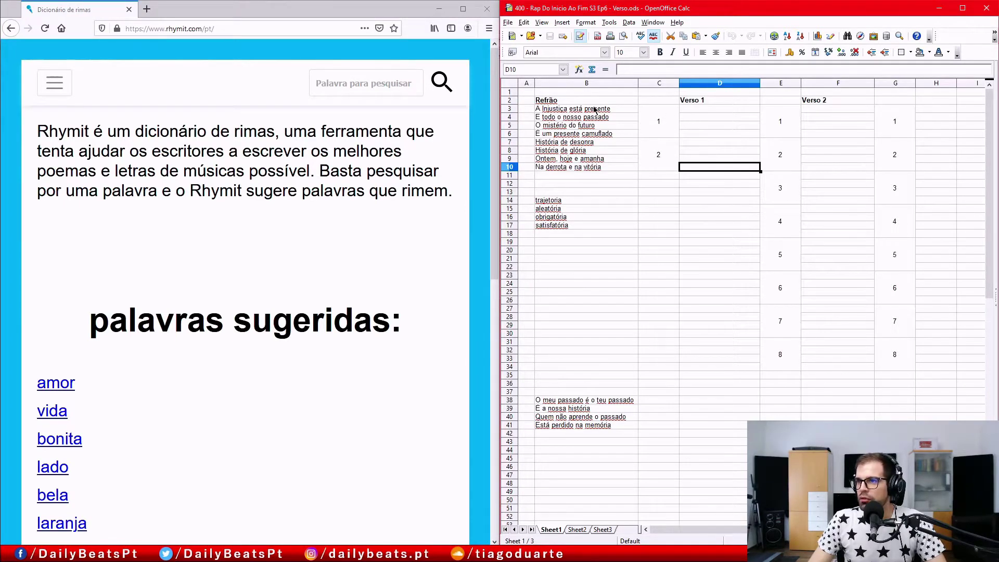
{"action": "left_click_drag", "start_coordinate": [575, 102], "coordinate": [581, 169]}
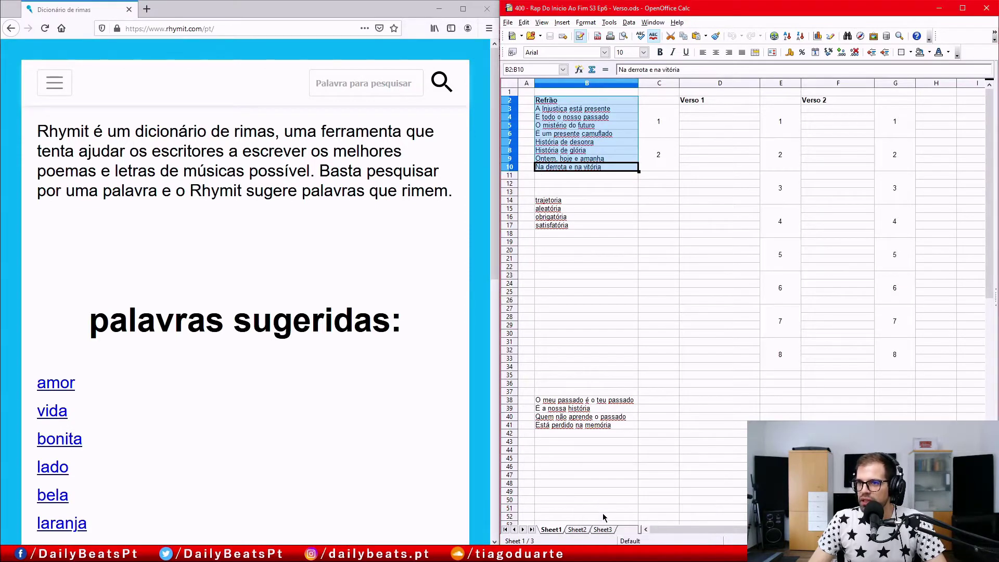
Step: Bring the 7 Step Song Planner up beside the sheet and scroll down to Passo 3
{"action": "left_click", "coordinate": [679, 527]}
{"action": "scroll", "coordinate": [204, 271], "scroll_direction": "up", "scroll_amount": 7}
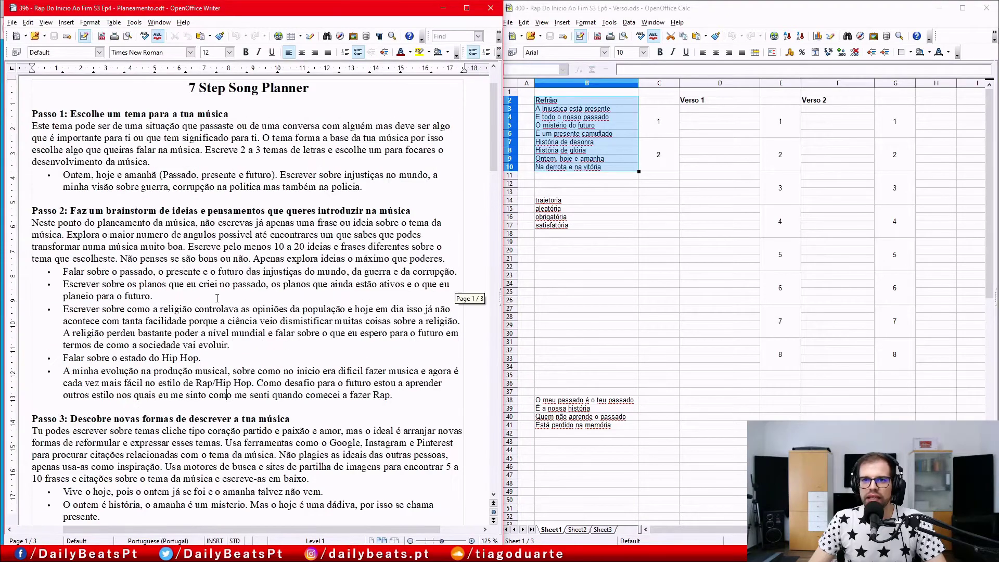
{"action": "scroll", "coordinate": [217, 299], "scroll_direction": "up", "scroll_amount": 2}
{"action": "left_click", "coordinate": [306, 159]}
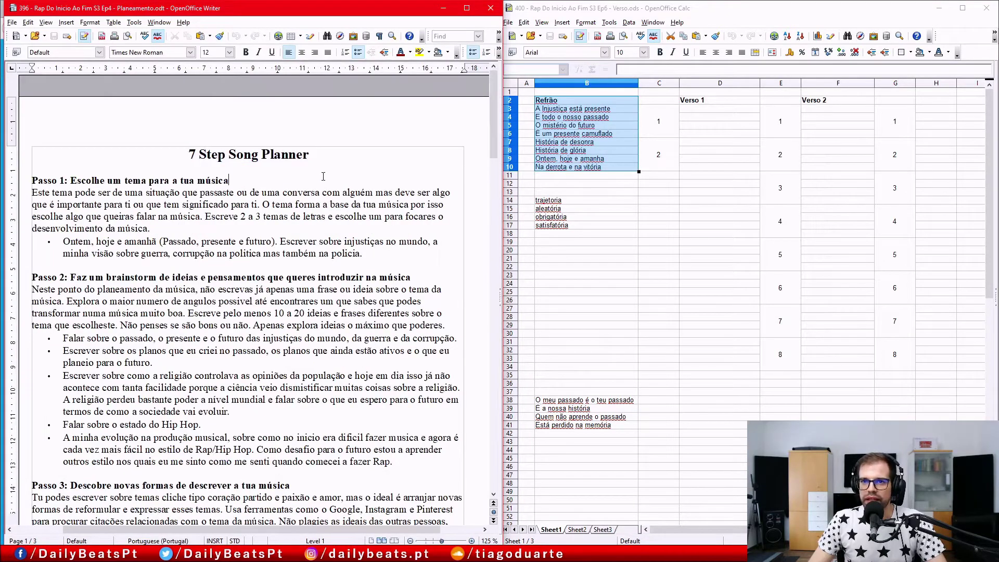
{"action": "scroll", "coordinate": [273, 225], "scroll_direction": "down", "scroll_amount": 3}
{"action": "scroll", "coordinate": [274, 224], "scroll_direction": "down", "scroll_amount": 2}
{"action": "scroll", "coordinate": [273, 225], "scroll_direction": "down", "scroll_amount": 3}
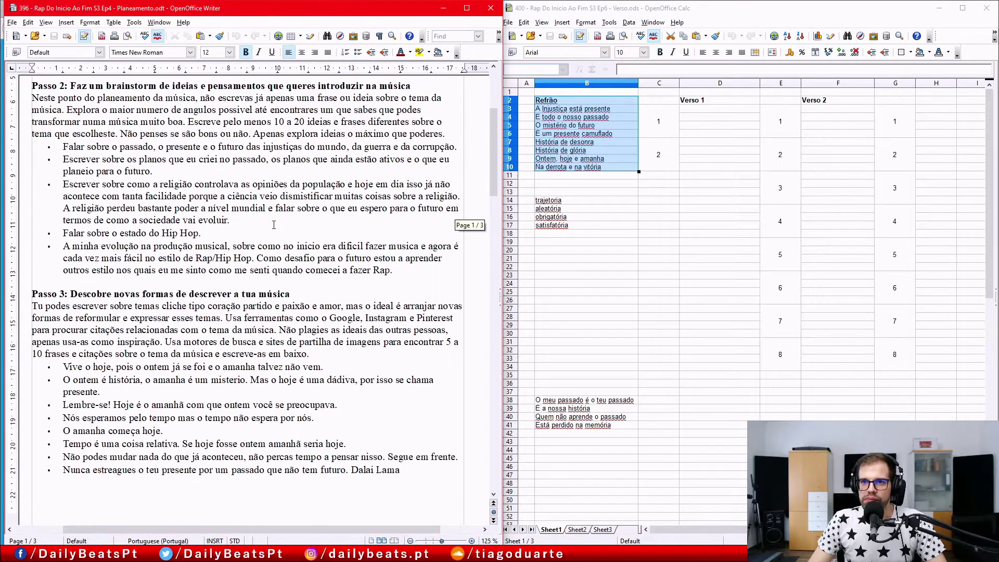
{"action": "scroll", "coordinate": [270, 139], "scroll_direction": "down", "scroll_amount": 4}
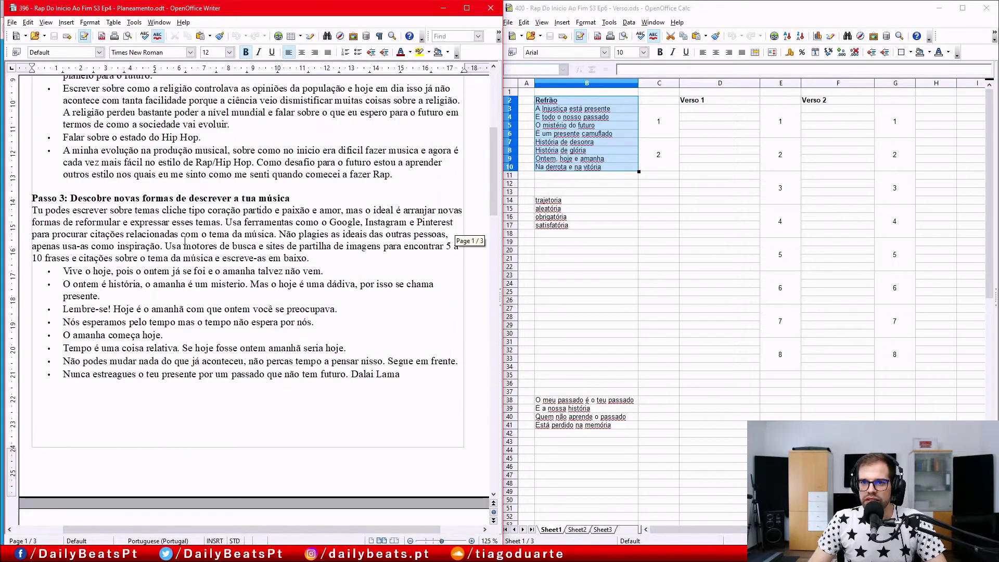
Step: Select the first Verso 1 lines in D3 to D7 of the song sheet
{"action": "left_click", "coordinate": [706, 111]}
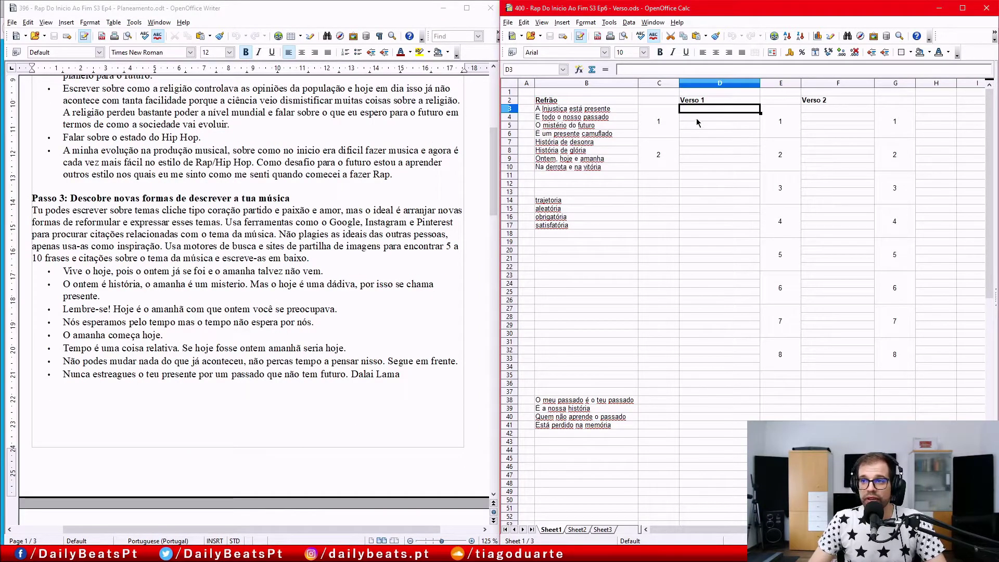
{"action": "left_click_drag", "start_coordinate": [700, 109], "coordinate": [700, 136]}
{"action": "left_click", "coordinate": [700, 142]}
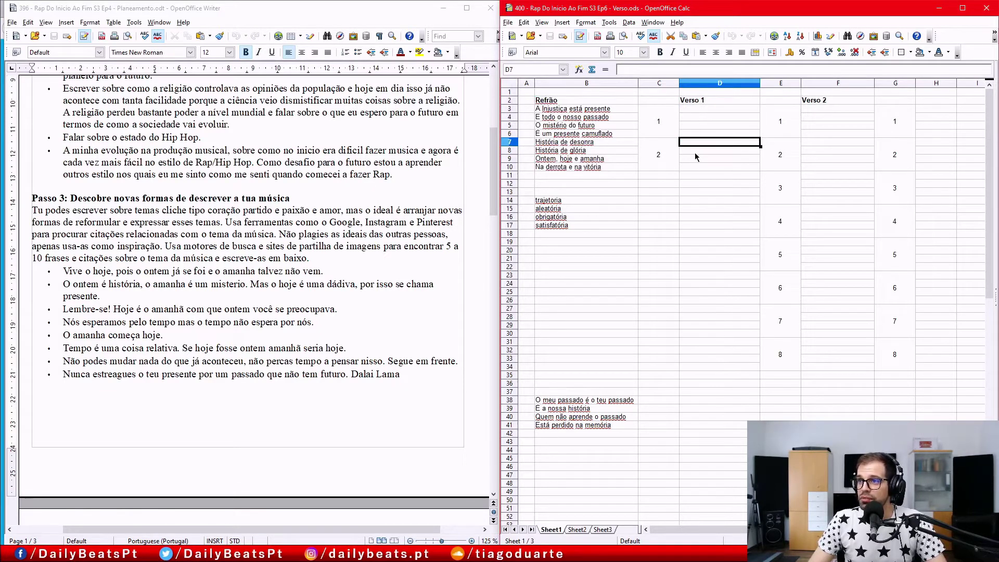
Step: Switch to the FL Studio beat project and select bars 17 to 41 across all tracks
{"action": "key", "text": "alt+Tab"}
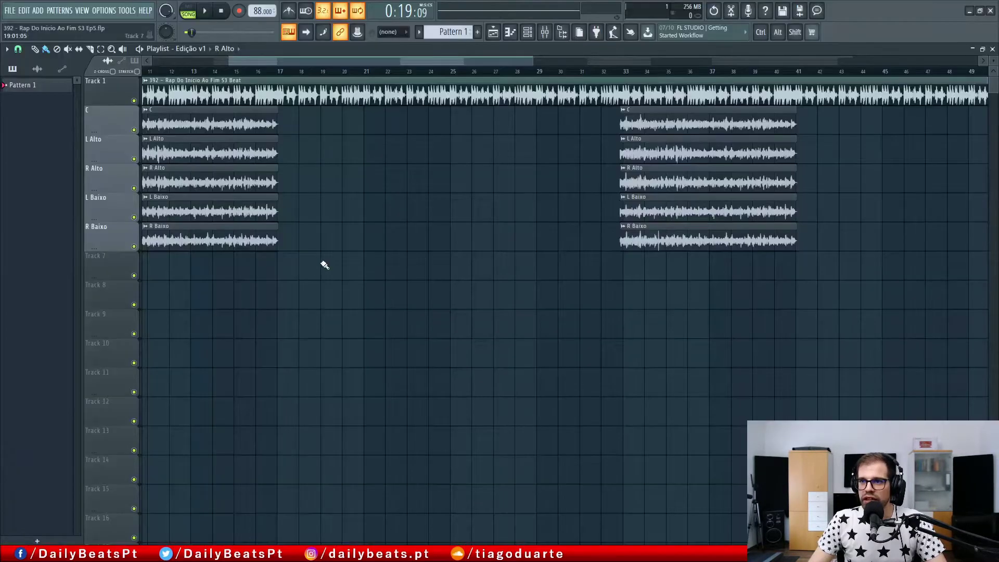
{"action": "scroll", "coordinate": [517, 236], "scroll_direction": "left", "scroll_amount": 4}
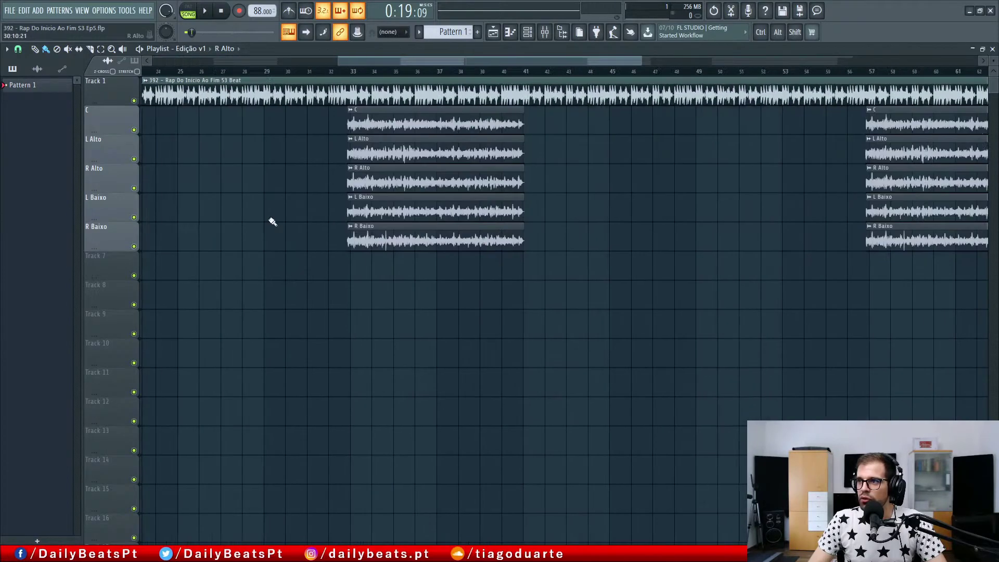
{"action": "scroll", "coordinate": [625, 263], "scroll_direction": "right", "scroll_amount": 7}
{"action": "scroll", "coordinate": [625, 262], "scroll_direction": "left", "scroll_amount": 3}
{"action": "left_click_drag", "start_coordinate": [284, 81], "coordinate": [807, 96]}
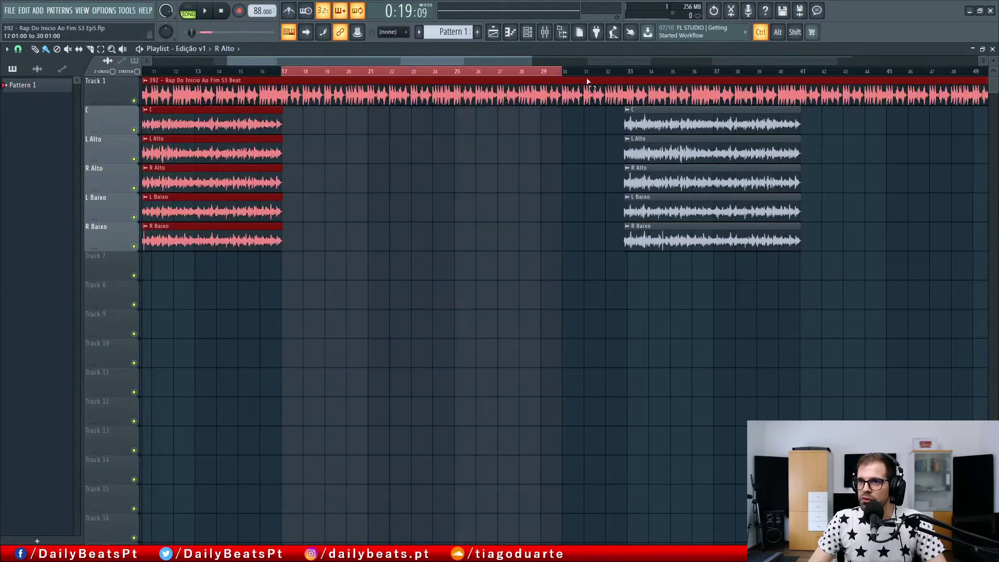
Step: Play the beat from bar 17, stop it, check the master volume, and play again
{"action": "left_click", "coordinate": [338, 79]}
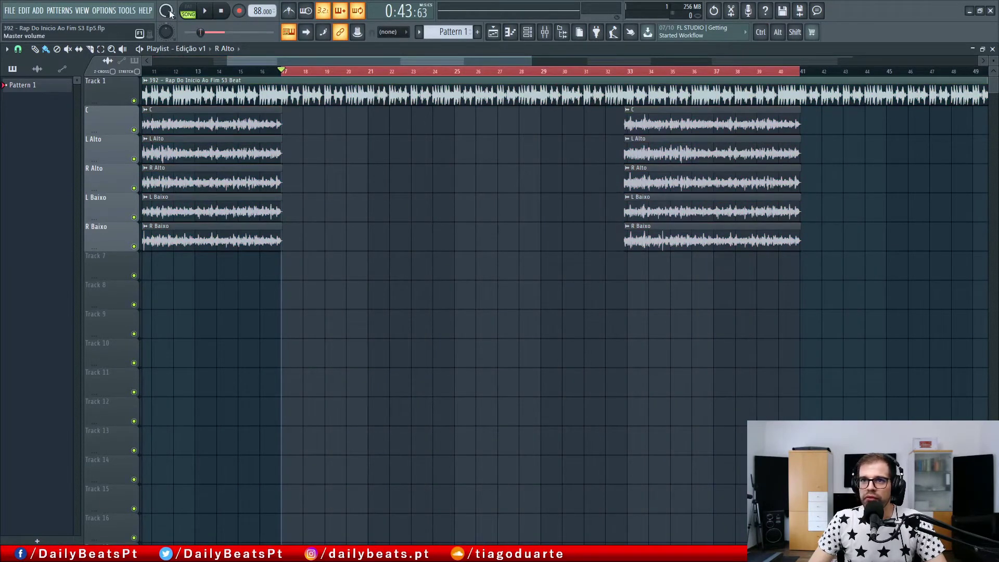
{"action": "key", "text": "alt"}
{"action": "key", "text": "space"}
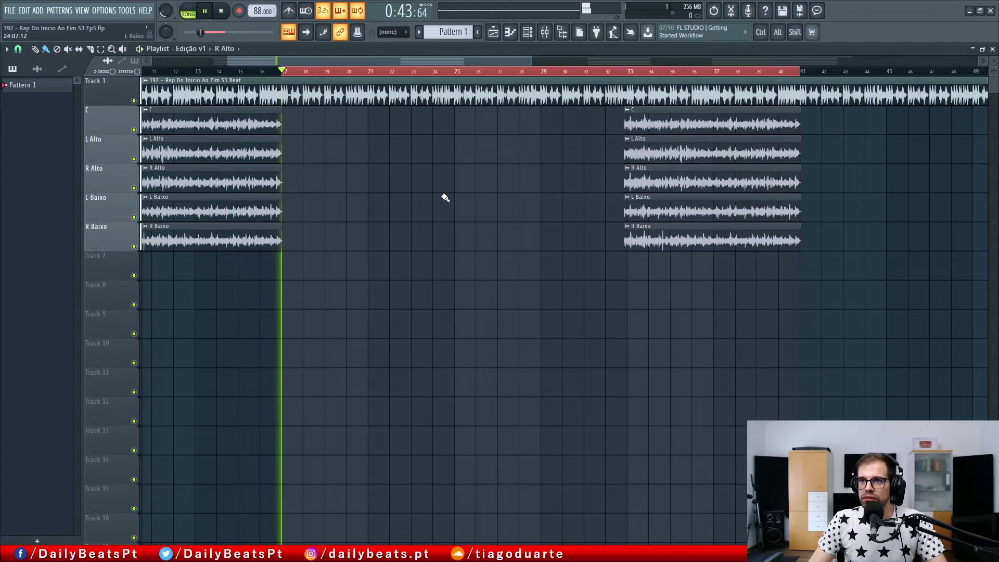
{"action": "key", "text": "space"}
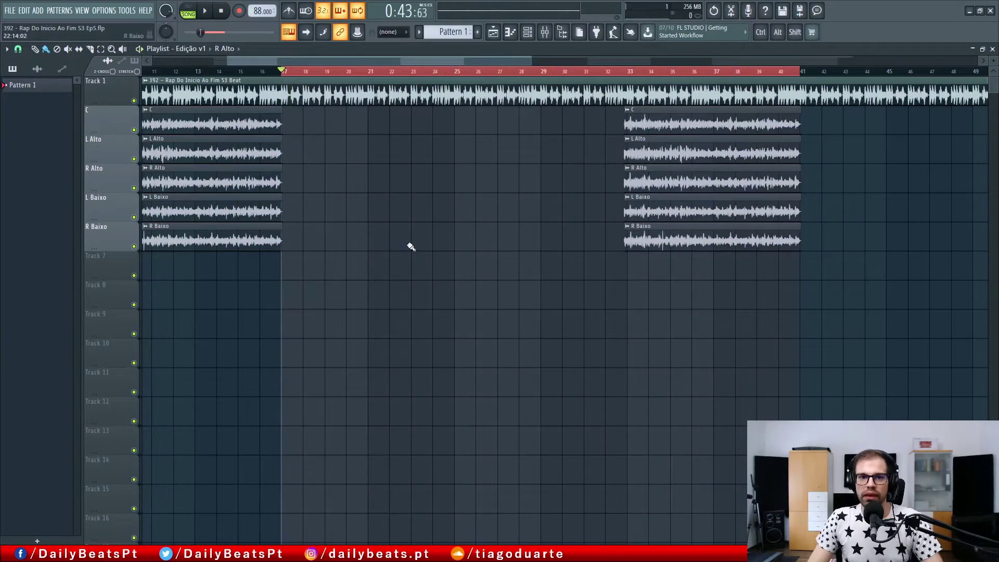
{"action": "left_click", "coordinate": [164, 12]}
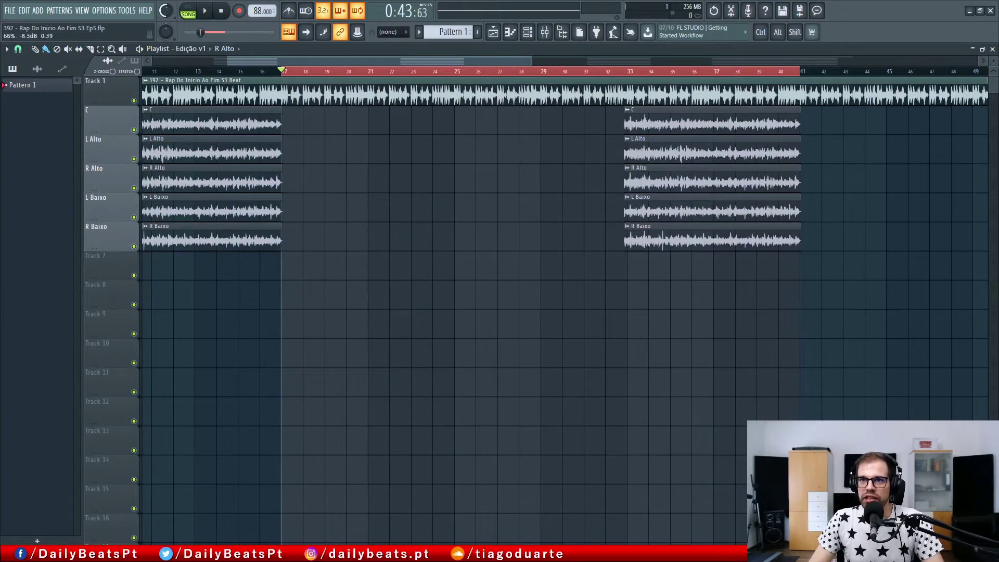
{"action": "key", "text": "space"}
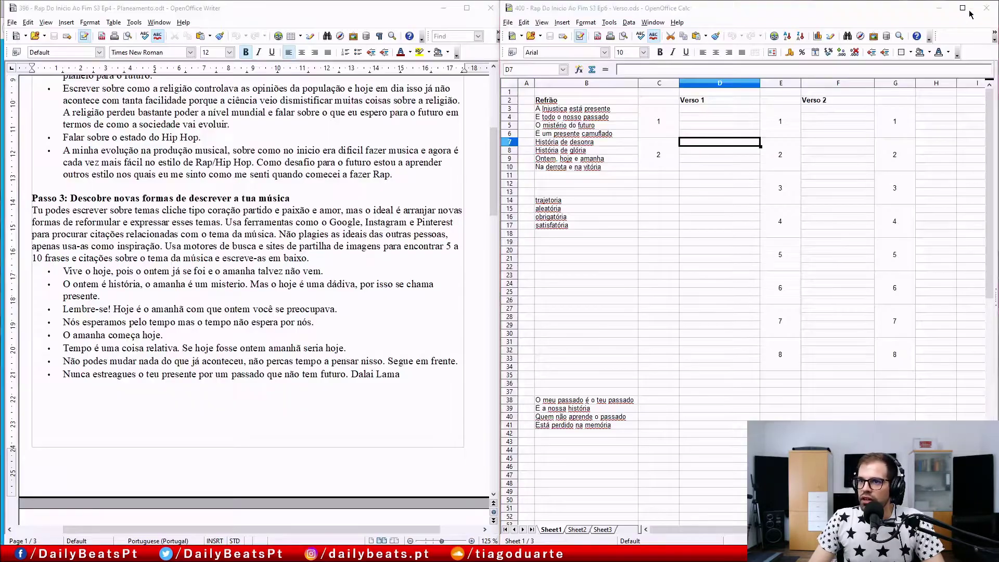
Step: Minimize FL Studio and read the first two Passo 3 phrases in the planner
{"action": "left_click", "coordinate": [969, 11]}
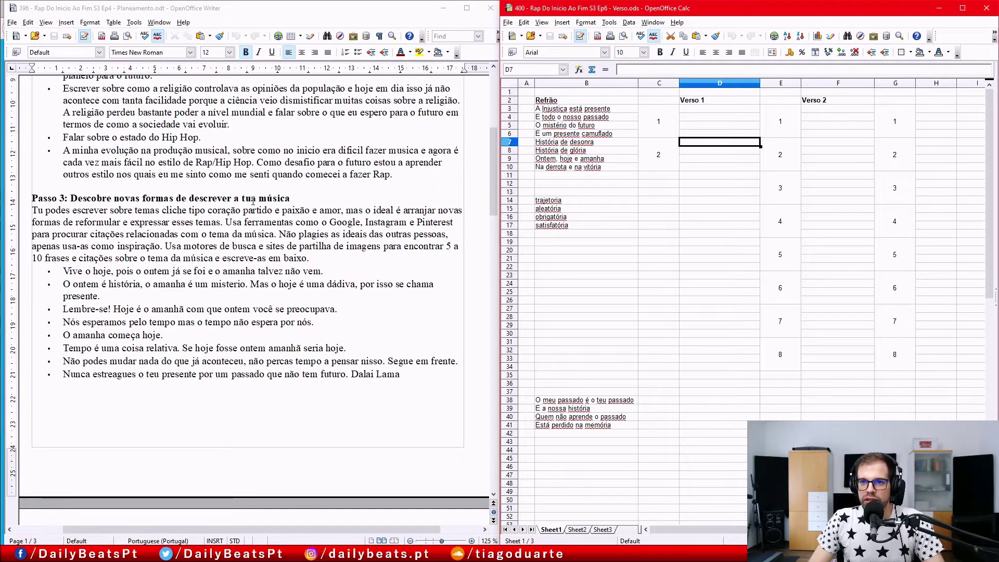
{"action": "left_click_drag", "start_coordinate": [69, 271], "coordinate": [240, 271]}
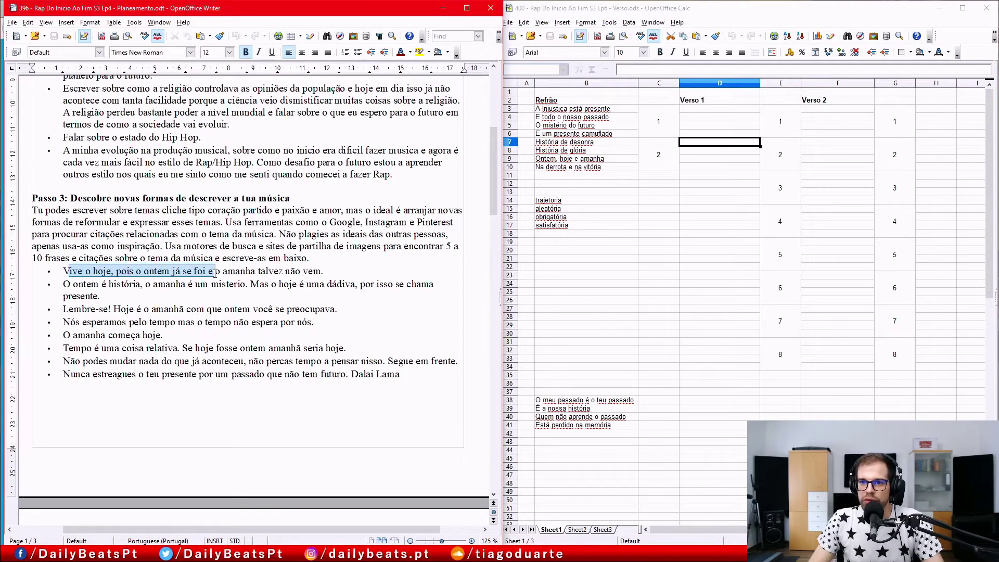
{"action": "left_click", "coordinate": [281, 270]}
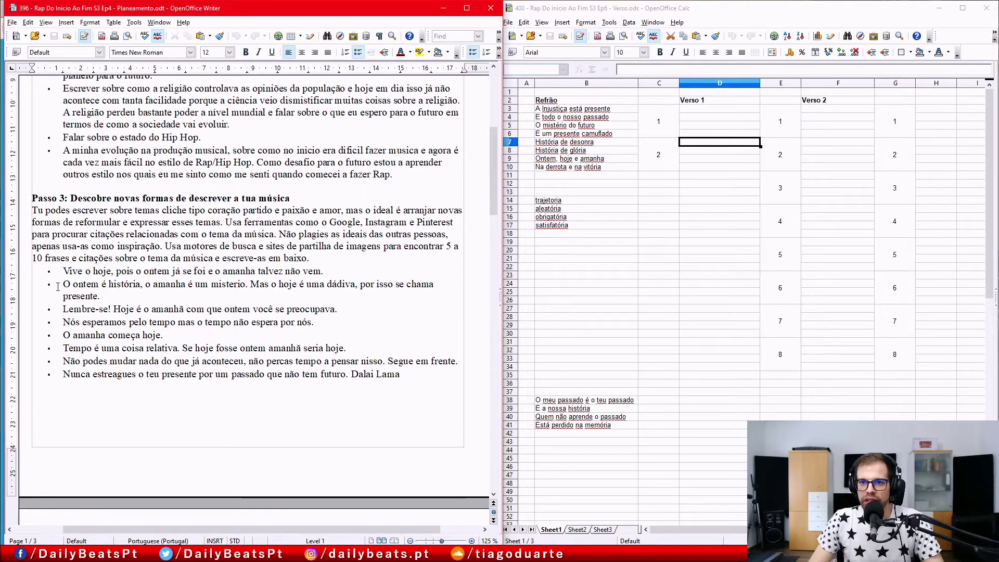
{"action": "left_click_drag", "start_coordinate": [69, 284], "coordinate": [326, 284]}
{"action": "left_click", "coordinate": [316, 295]}
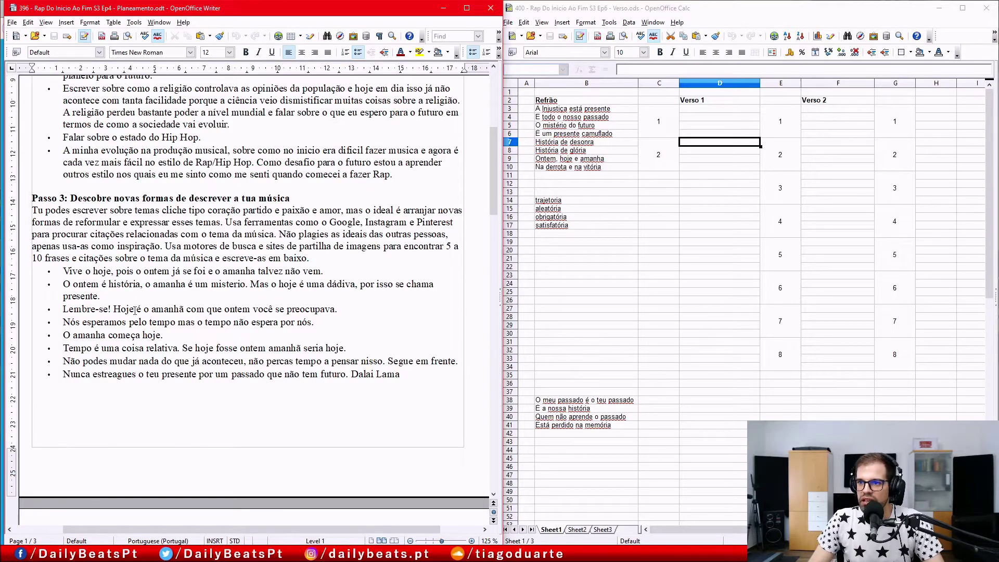
Step: Highlight the Verso 1 plan line, then read down to Step 7, Escreve a música
{"action": "scroll", "coordinate": [114, 319], "scroll_direction": "down", "scroll_amount": 2}
{"action": "scroll", "coordinate": [119, 313], "scroll_direction": "down", "scroll_amount": 5}
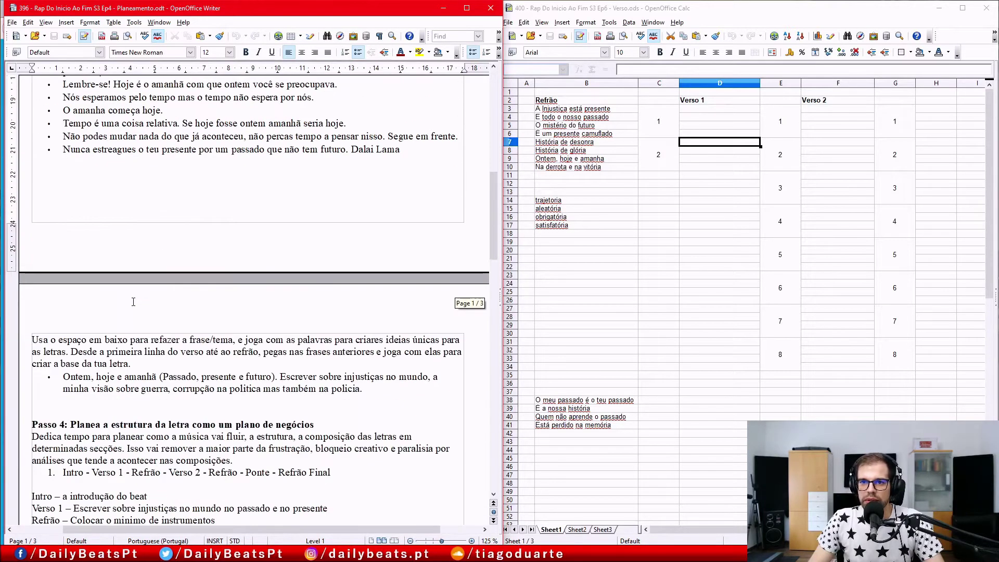
{"action": "scroll", "coordinate": [130, 304], "scroll_direction": "down", "scroll_amount": 5}
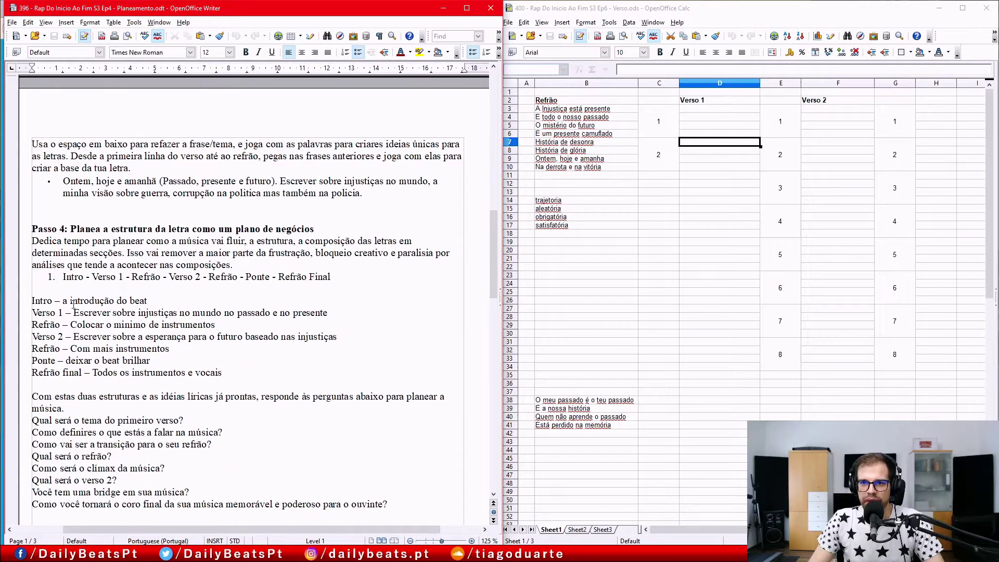
{"action": "mouse_move", "coordinate": [74, 312]}
{"action": "left_mouse_down"}
{"action": "mouse_move", "coordinate": [329, 312]}
{"action": "mouse_move", "coordinate": [278, 312]}
{"action": "left_mouse_up"}
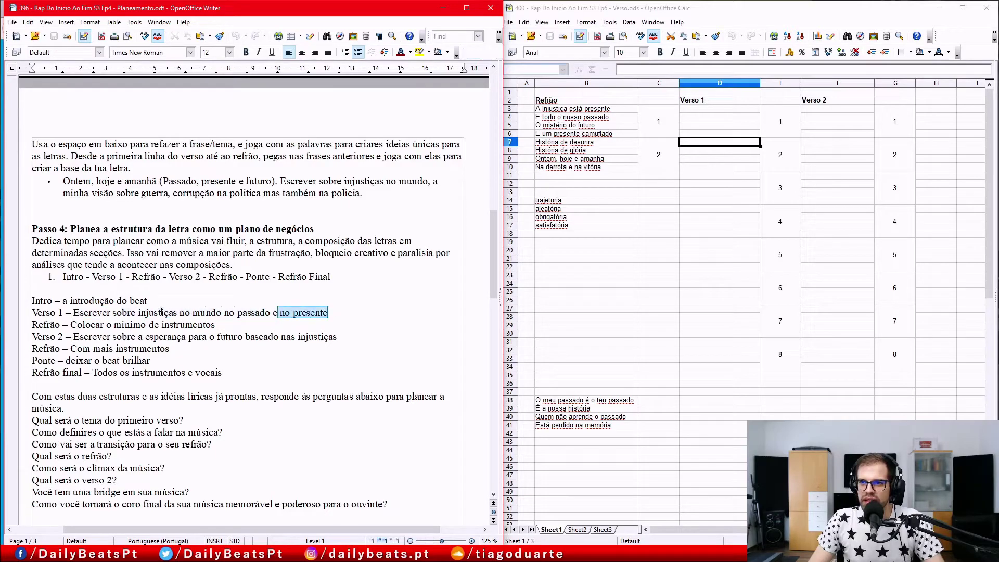
{"action": "left_click_drag", "start_coordinate": [161, 313], "coordinate": [76, 312]}
{"action": "scroll", "coordinate": [99, 313], "scroll_direction": "down", "scroll_amount": 2}
{"action": "scroll", "coordinate": [112, 313], "scroll_direction": "down", "scroll_amount": 3}
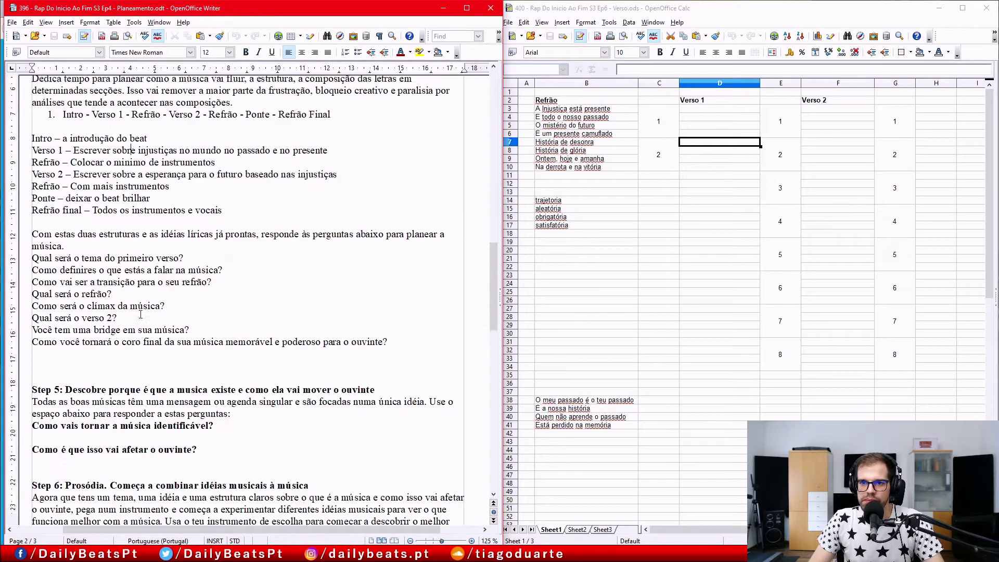
{"action": "scroll", "coordinate": [125, 314], "scroll_direction": "down", "scroll_amount": 3}
{"action": "scroll", "coordinate": [138, 315], "scroll_direction": "down", "scroll_amount": 3}
{"action": "scroll", "coordinate": [141, 314], "scroll_direction": "down", "scroll_amount": 2}
{"action": "scroll", "coordinate": [140, 315], "scroll_direction": "down", "scroll_amount": 4}
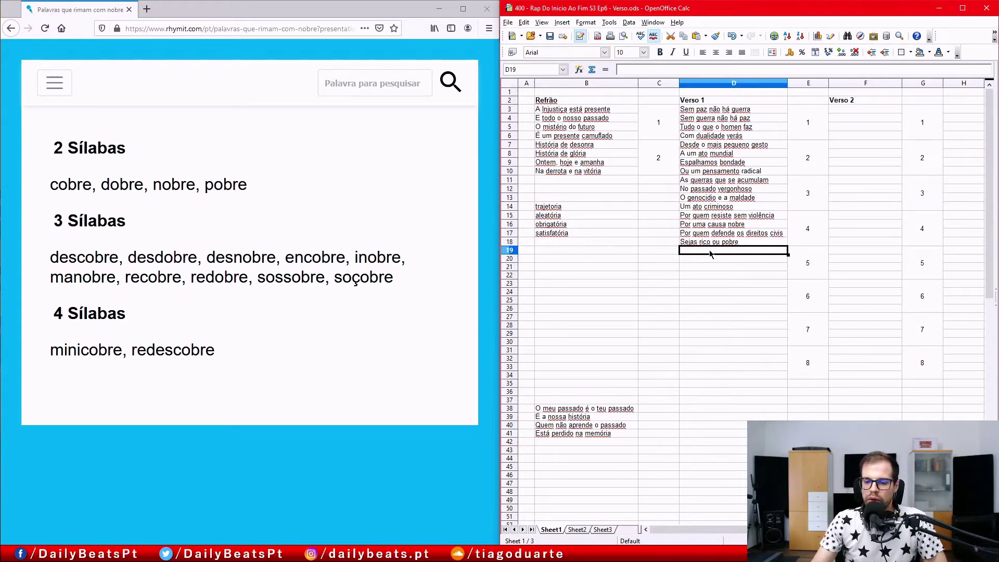
Step: Reword cell D15 to begin 'A resistência' and move down to the next empty verse row
{"action": "double_click", "coordinate": [704, 215]}
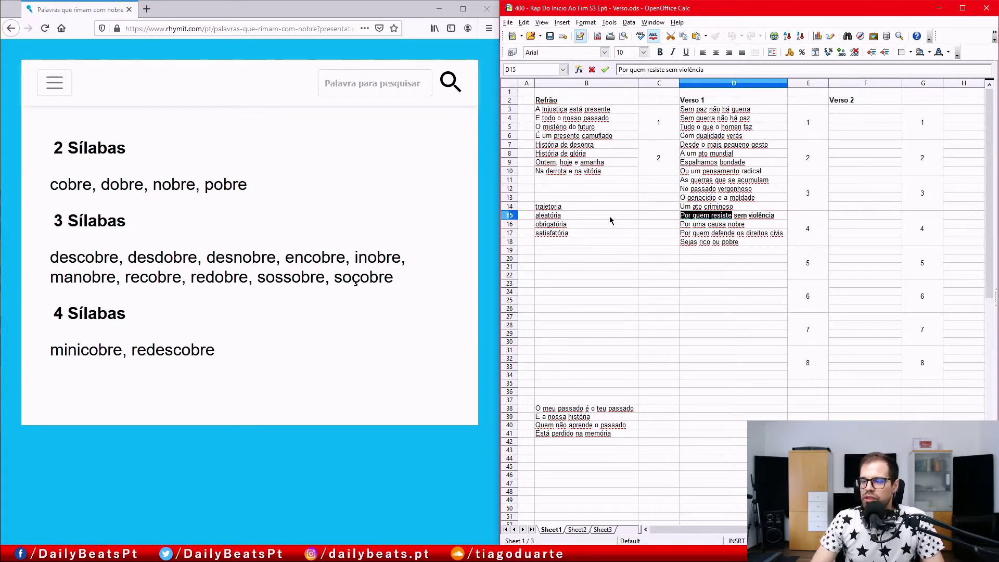
{"action": "type", "text": "A resis"}
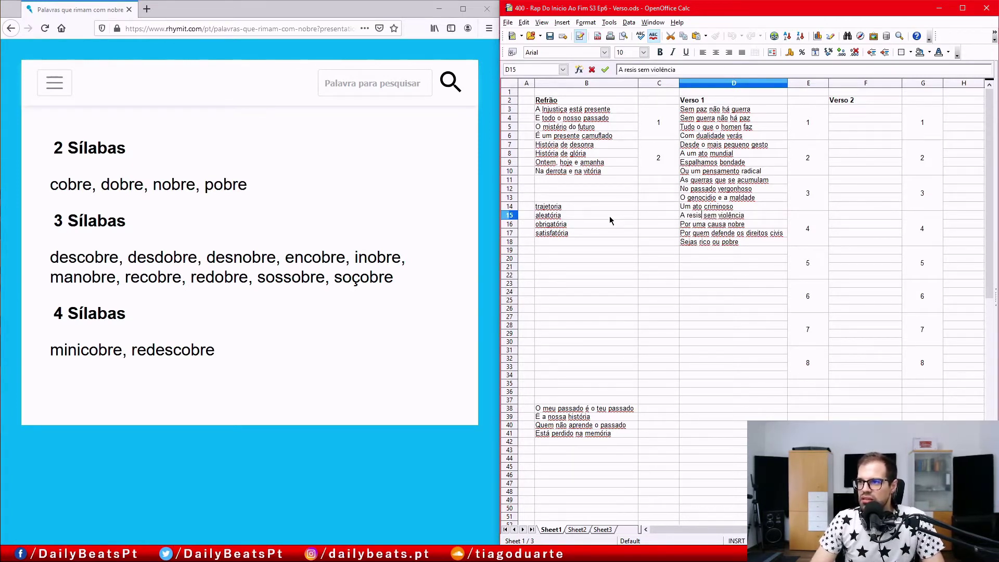
{"action": "type", "text": "t"}
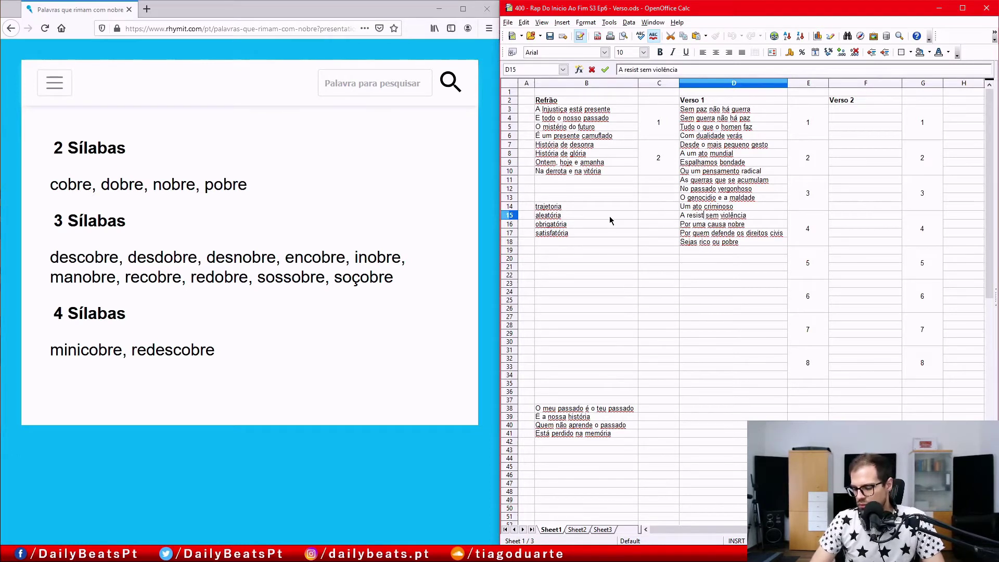
{"action": "type", "text": "ência"}
{"action": "key", "text": "Return"}
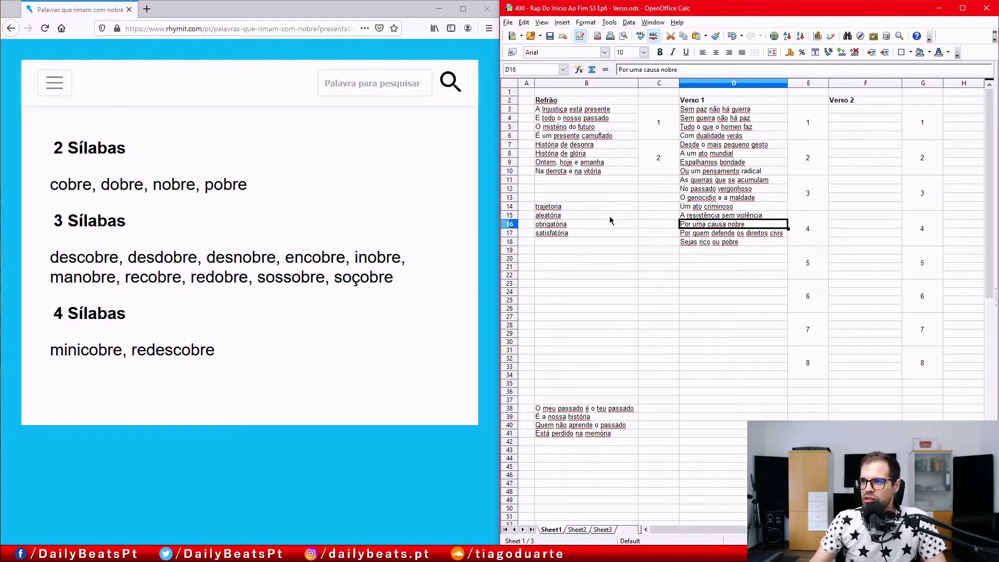
{"action": "key", "text": "Down"}
{"action": "key", "text": "Down"}
{"action": "key", "text": "Down"}
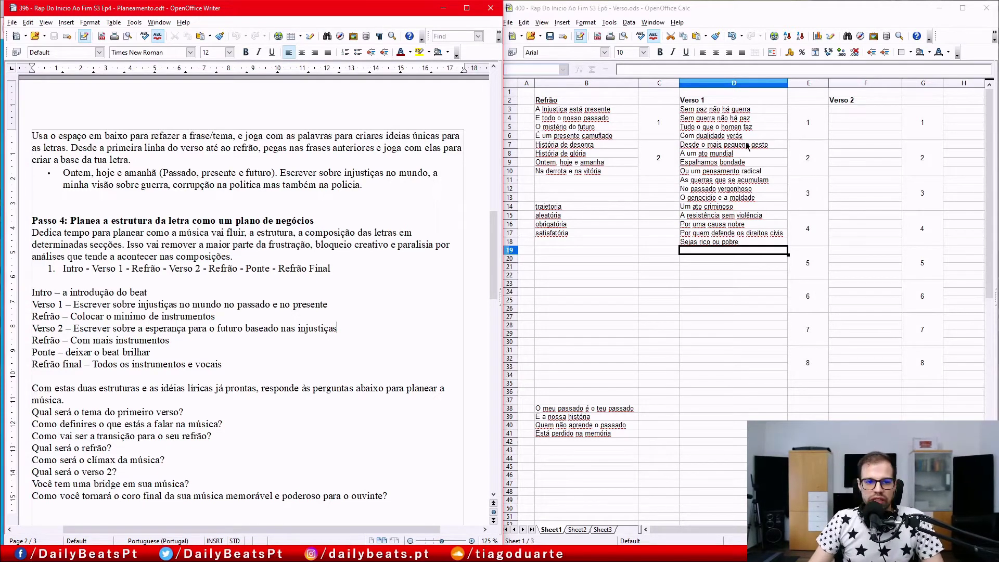
Step: Select the Verso 1 lines written so far to count them, then go to D19
{"action": "left_click", "coordinate": [717, 112]}
{"action": "left_click_drag", "start_coordinate": [717, 113], "coordinate": [735, 242]}
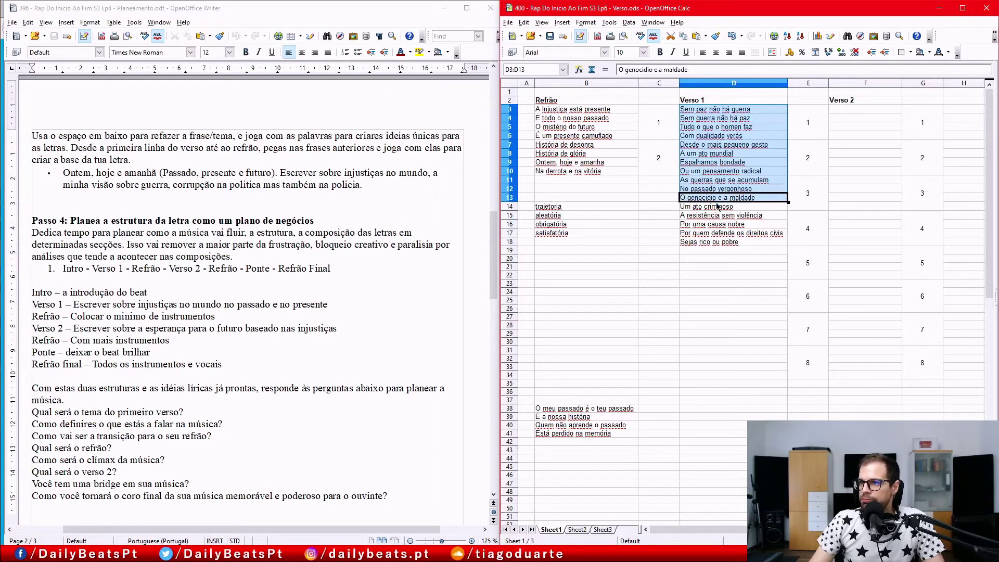
{"action": "left_click", "coordinate": [736, 255]}
{"action": "left_click_drag", "start_coordinate": [712, 111], "coordinate": [731, 377]}
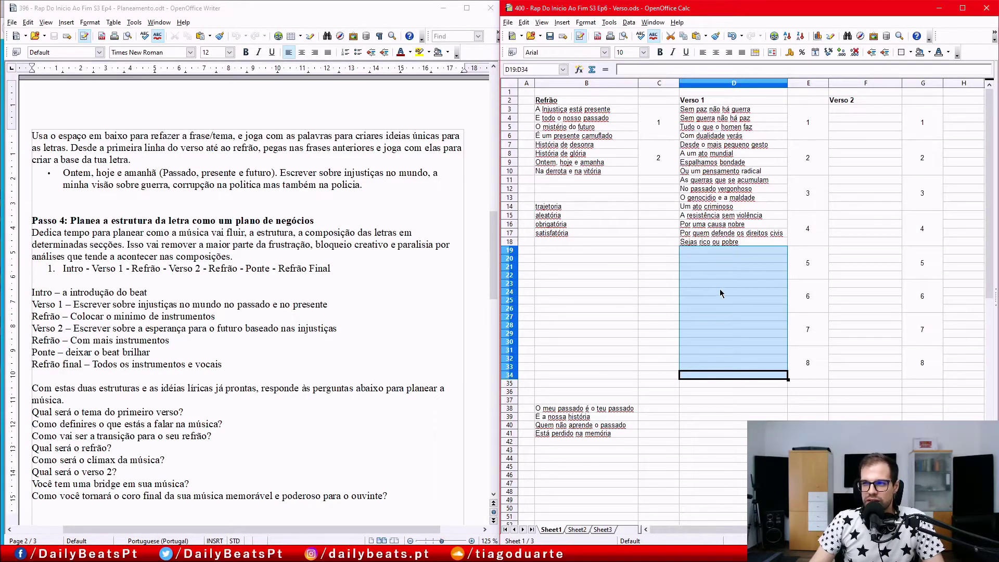
{"action": "left_click", "coordinate": [717, 253]}
{"action": "type", "text": "E sente irmandade"}
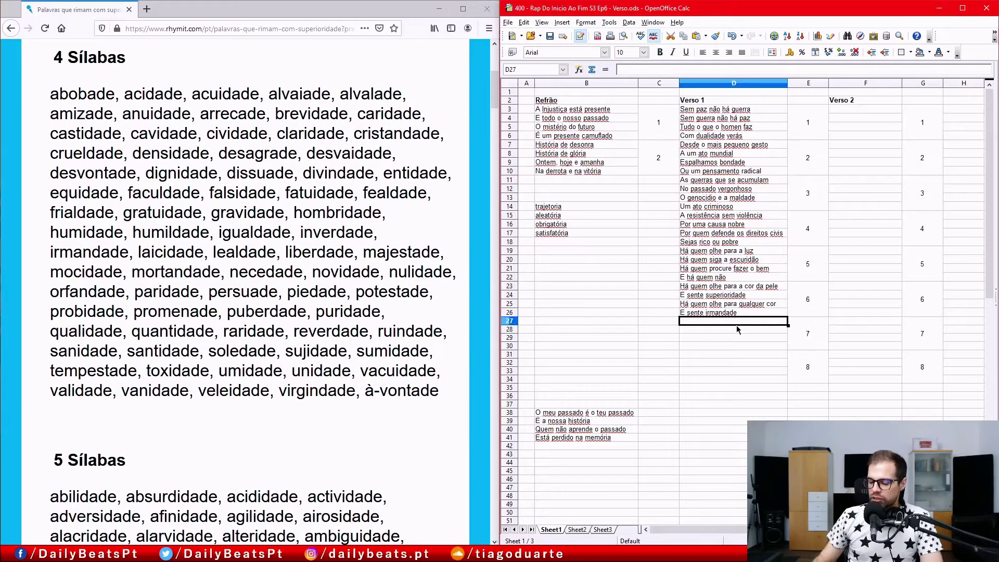
Step: Enter 'Luta pelo bem pois' in D33 and move to an empty cell below the verse
{"action": "left_click", "coordinate": [737, 329]}
{"action": "key", "text": "Down"}
{"action": "key", "text": "Down"}
{"action": "key", "text": "Down"}
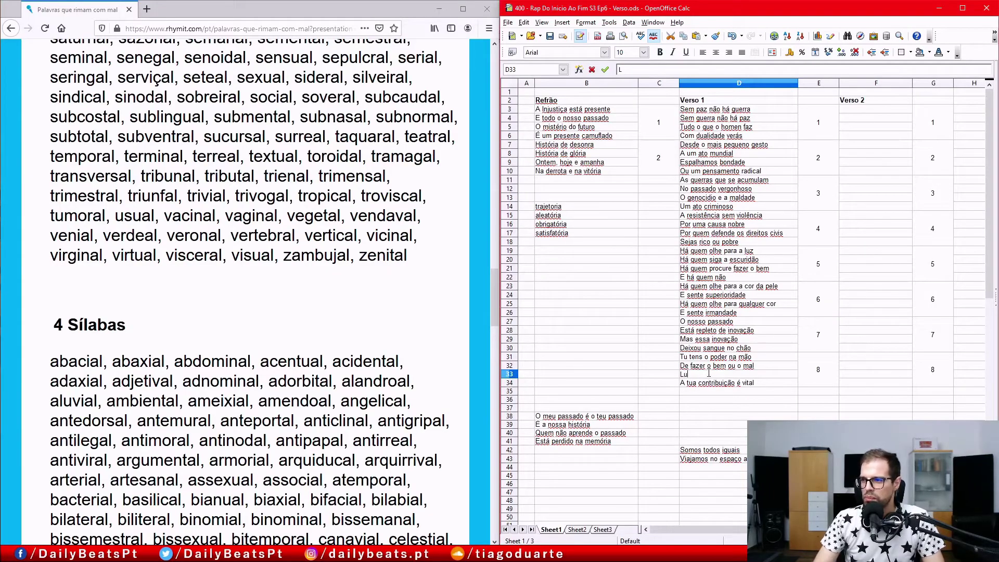
{"action": "type", "text": "Luta pelo bem"}
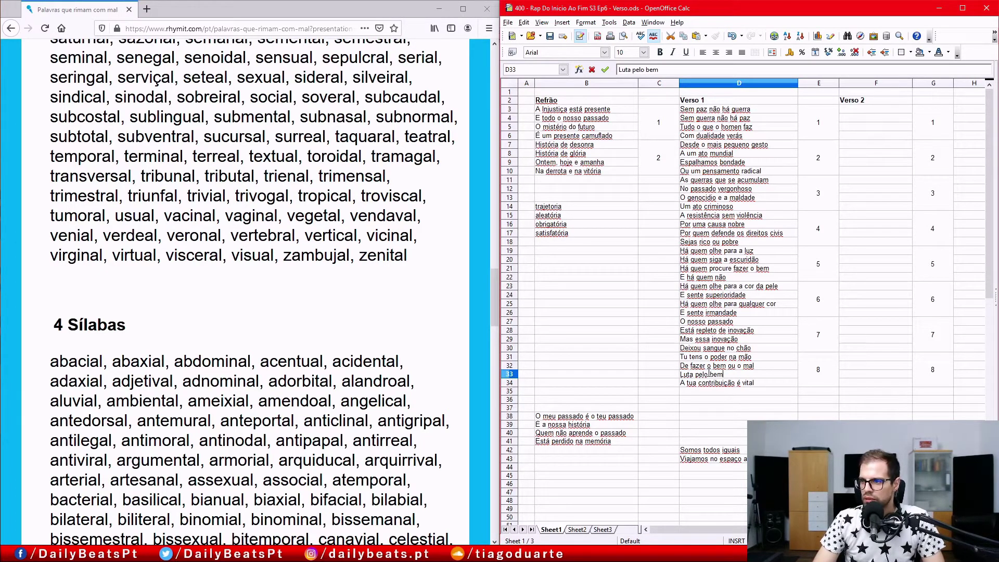
{"action": "type", "text": " pois"}
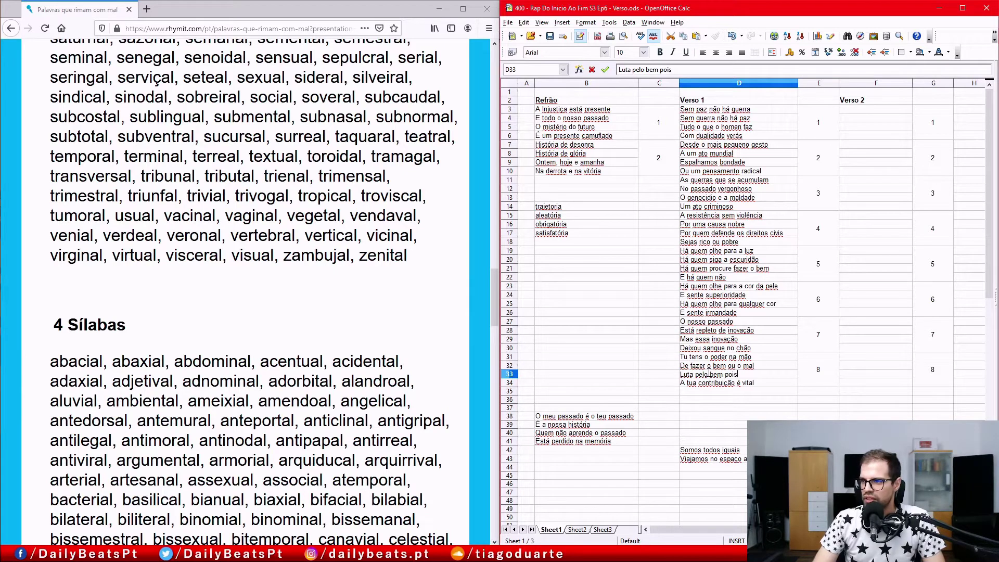
{"action": "key", "text": "Return"}
{"action": "key", "text": "Return"}
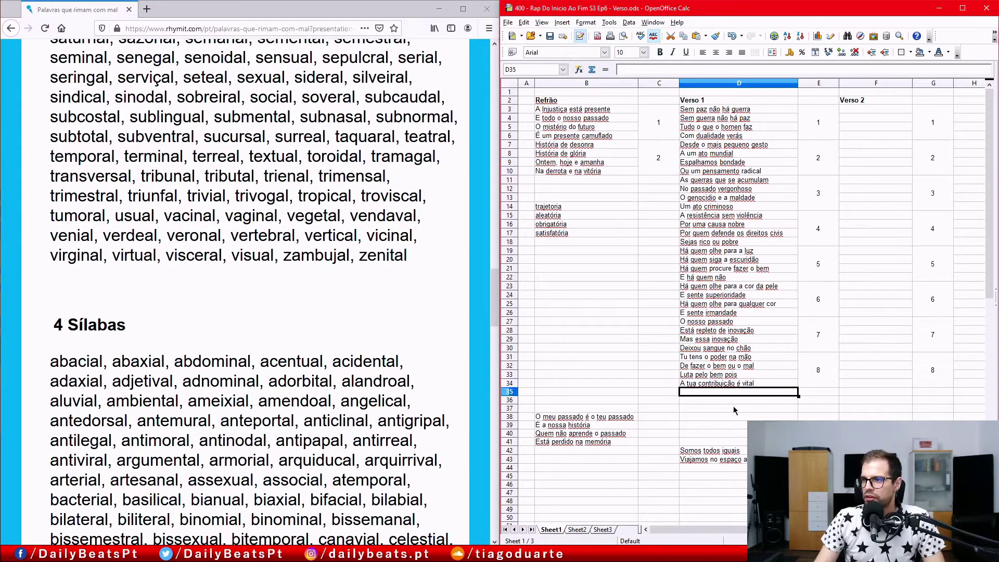
{"action": "left_click", "coordinate": [733, 406]}
Step: Save the spreadsheet with Verso 1 filled through row 34
{"action": "left_click", "coordinate": [550, 36]}
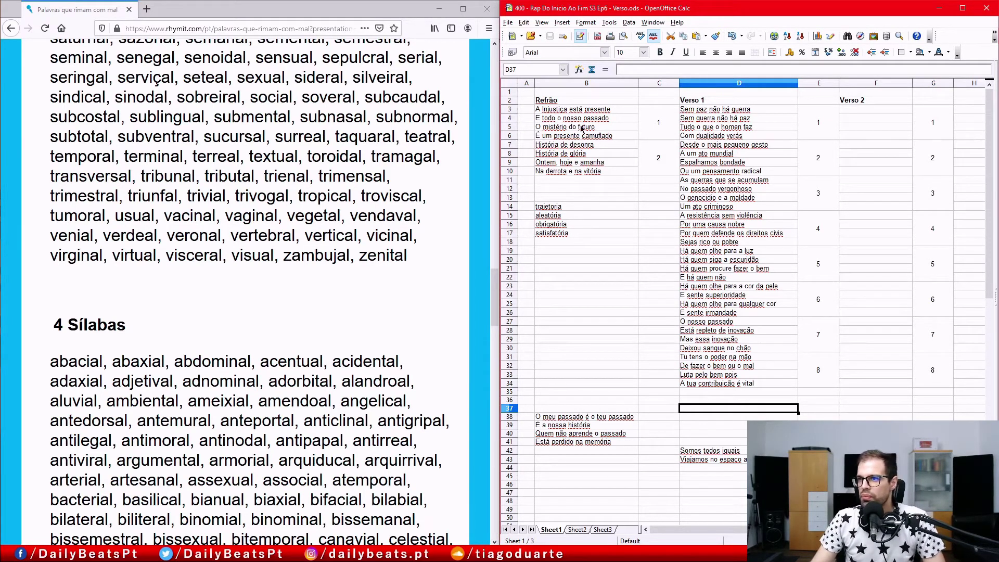
Step: Select the Refrão, Verso 1 and empty Verso 2 ranges to review the sheet's columns
{"action": "left_click_drag", "start_coordinate": [574, 113], "coordinate": [577, 173]}
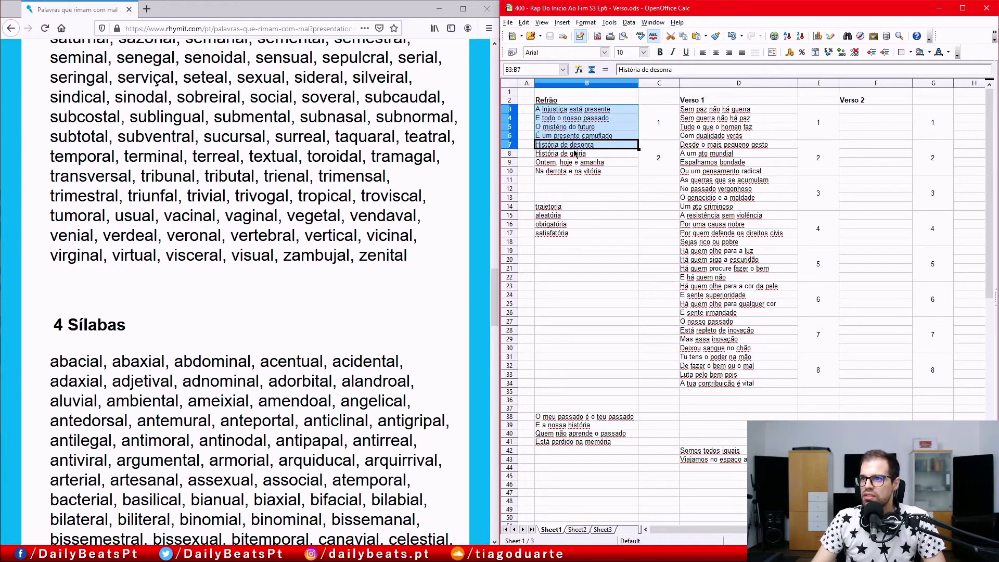
{"action": "left_click", "coordinate": [577, 182]}
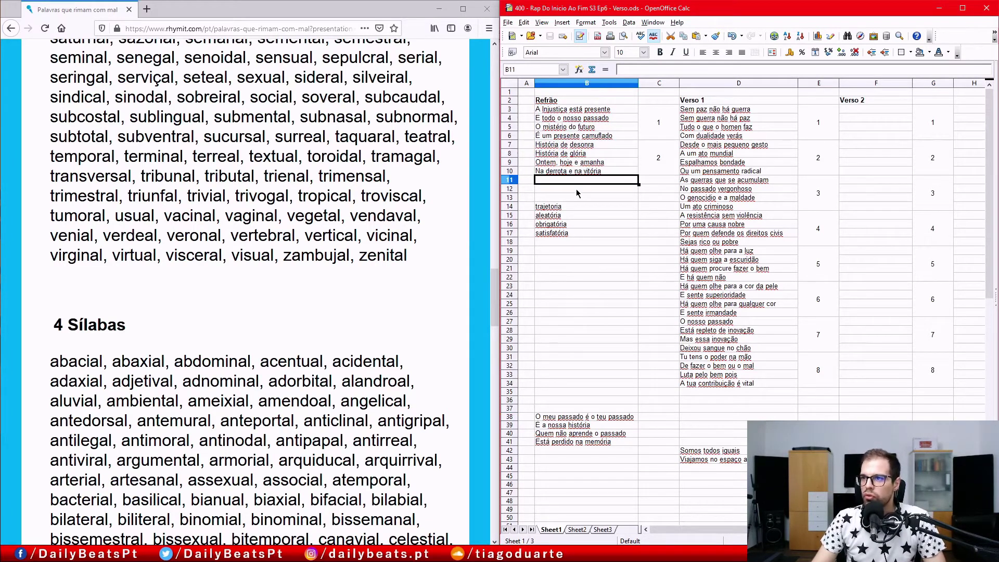
{"action": "left_click", "coordinate": [576, 189]}
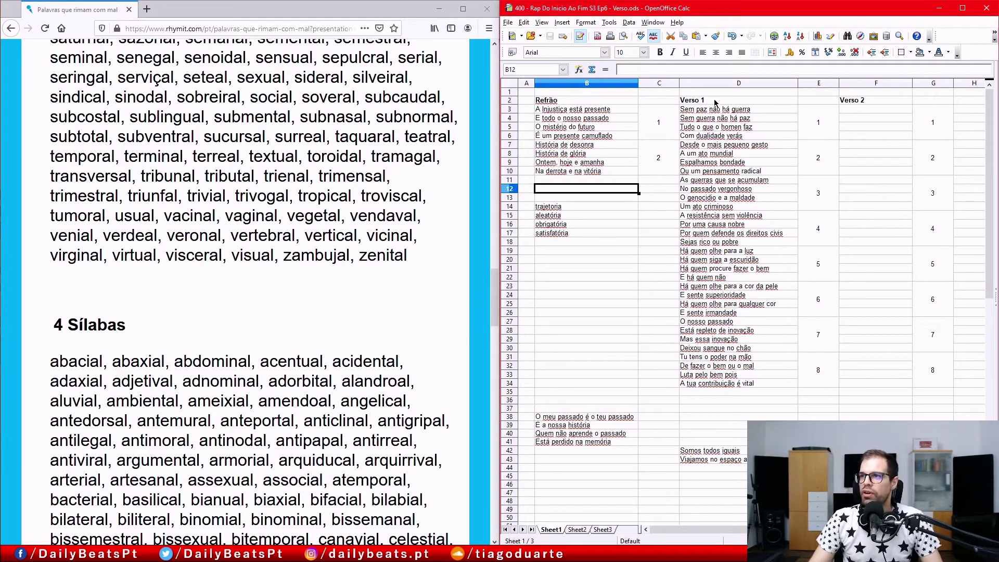
{"action": "left_click_drag", "start_coordinate": [715, 103], "coordinate": [729, 385]}
{"action": "left_click", "coordinate": [729, 385]}
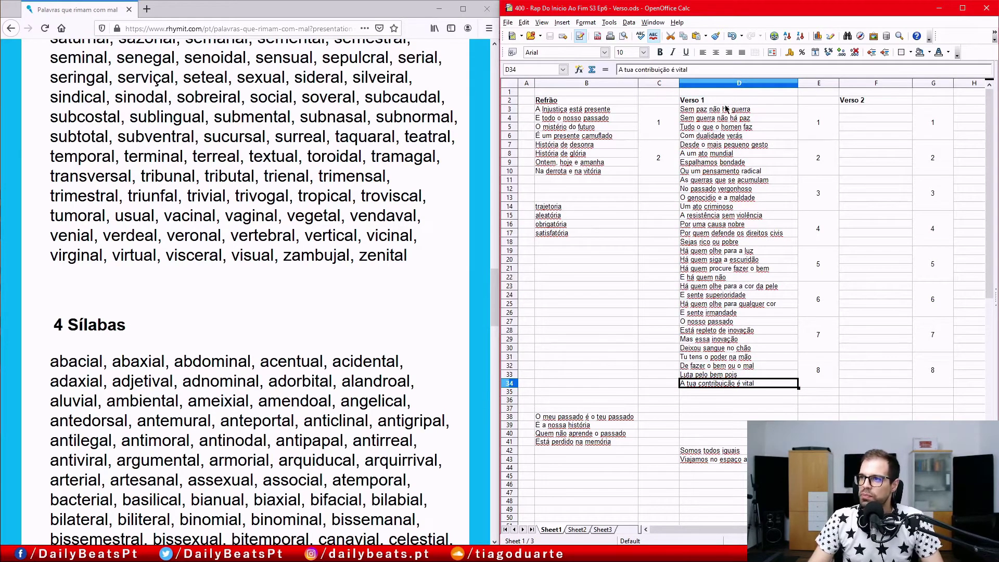
{"action": "left_click_drag", "start_coordinate": [726, 108], "coordinate": [731, 385]}
{"action": "left_click", "coordinate": [842, 392]}
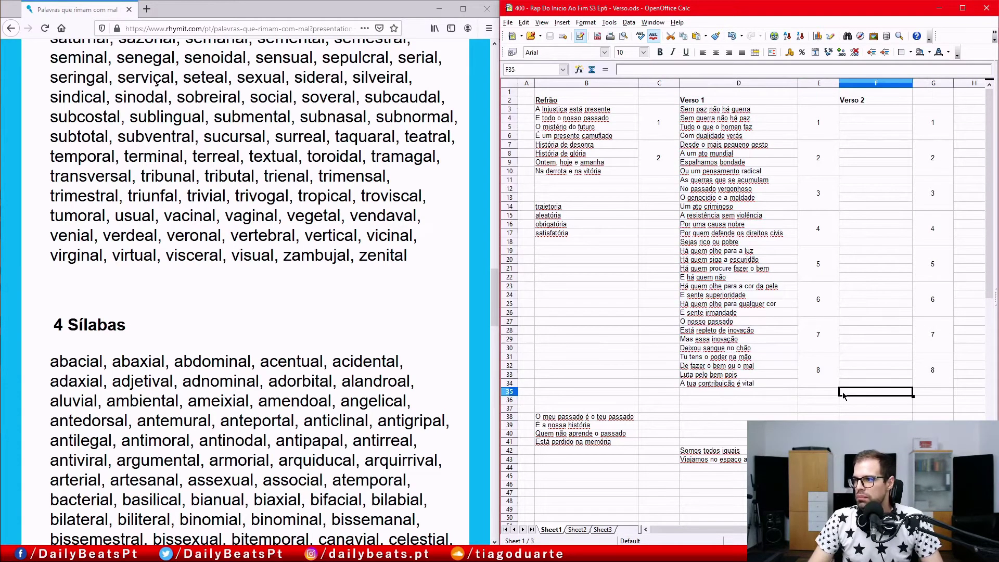
{"action": "left_click_drag", "start_coordinate": [874, 385], "coordinate": [871, 117]}
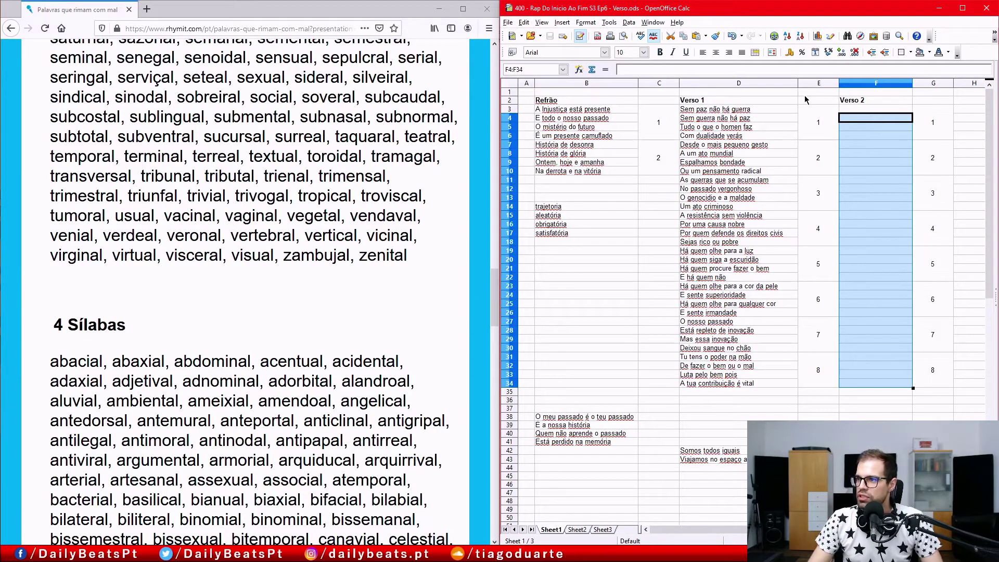
Step: Move the two 'Somos todos iguais' lines to B46–B47 and make column D slightly narrower
{"action": "left_click_drag", "start_coordinate": [797, 90], "coordinate": [798, 90]}
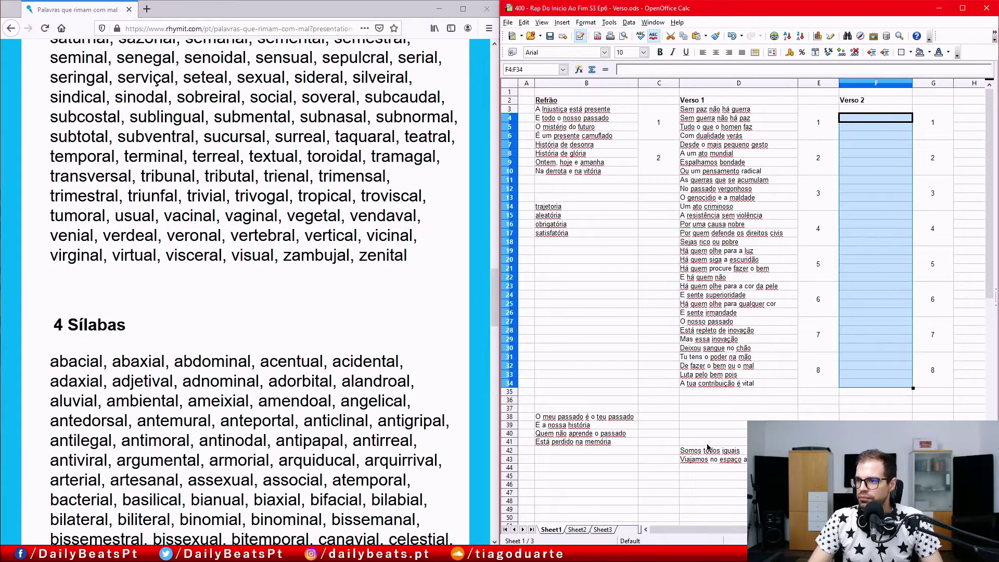
{"action": "mouse_move", "coordinate": [707, 441]}
{"action": "left_mouse_down"}
{"action": "mouse_move", "coordinate": [706, 476]}
{"action": "mouse_move", "coordinate": [708, 461]}
{"action": "mouse_move", "coordinate": [564, 486]}
{"action": "left_mouse_up"}
{"action": "left_click_drag", "start_coordinate": [798, 82], "coordinate": [788, 82]}
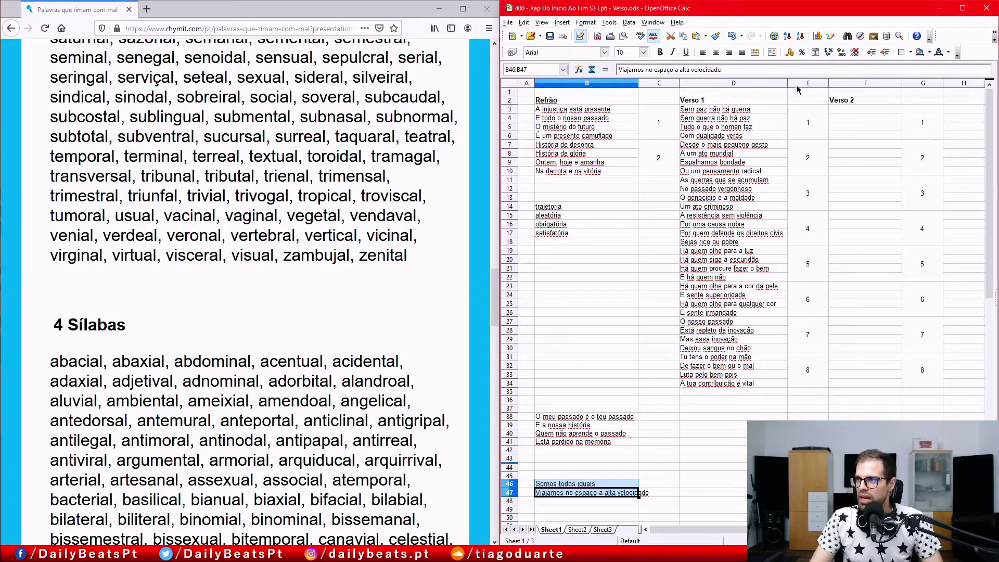
{"action": "left_click", "coordinate": [776, 218]}
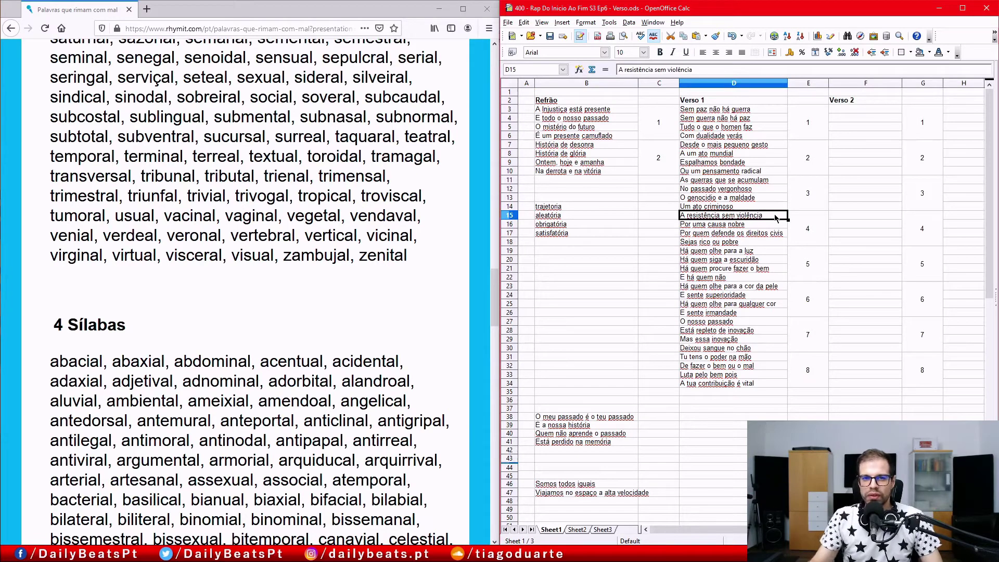
Step: Reveal the Writer planner and read the Verso 2 plan about hope for the future
{"action": "left_click", "coordinate": [486, 9]}
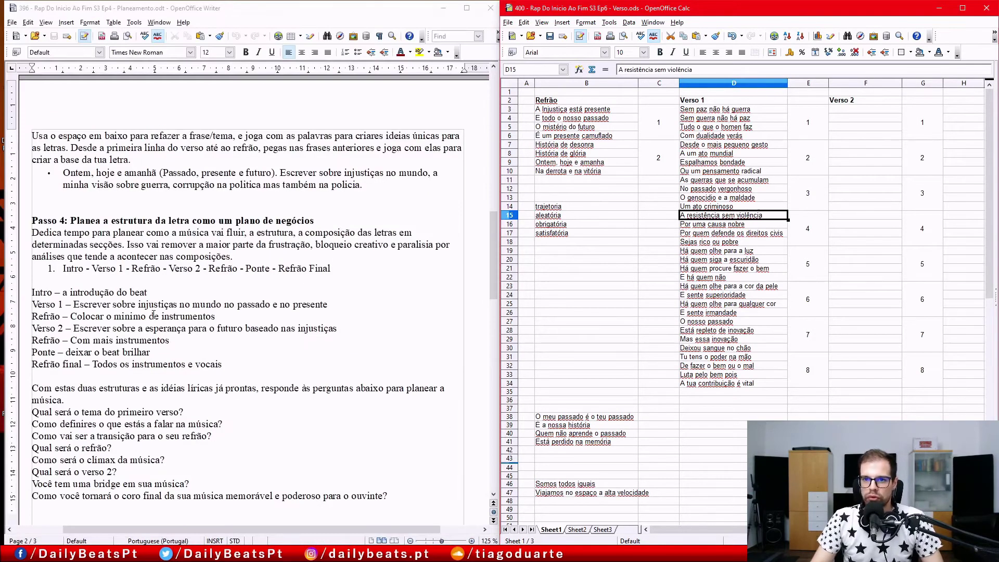
{"action": "mouse_move", "coordinate": [74, 329]}
{"action": "left_mouse_down"}
{"action": "mouse_move", "coordinate": [323, 331]}
{"action": "mouse_move", "coordinate": [51, 328]}
{"action": "left_mouse_up"}
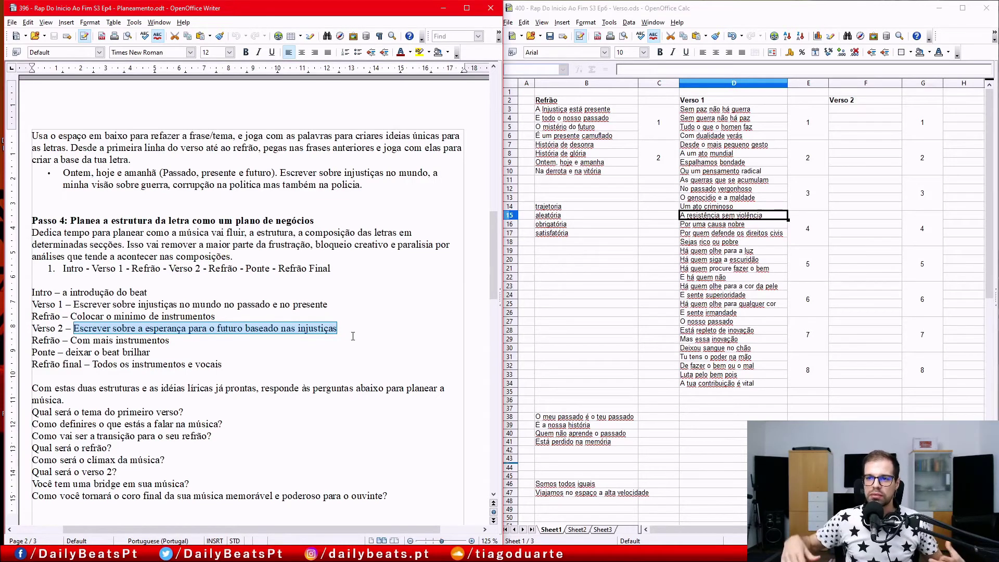
{"action": "key", "text": "End"}
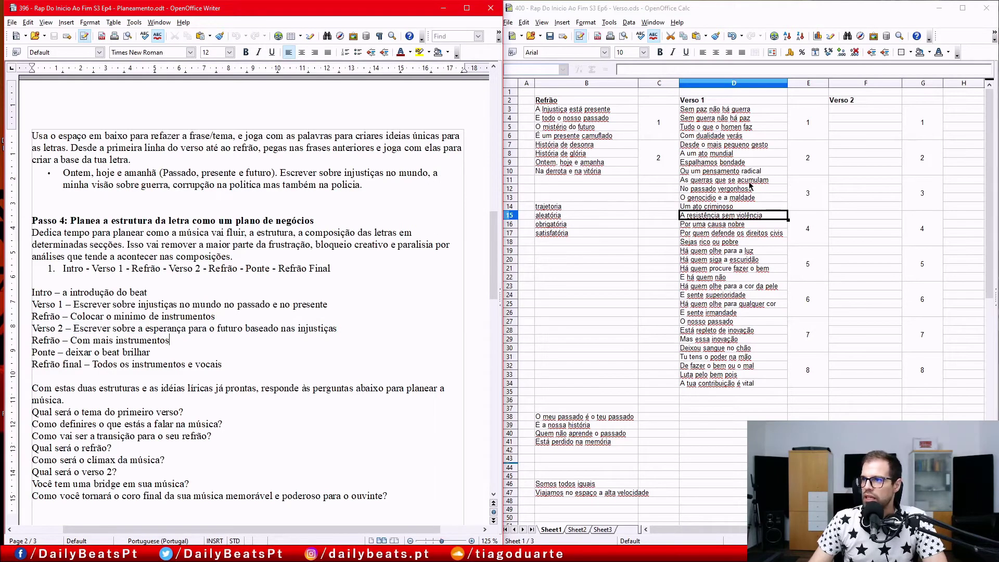
Step: Save the song sheet again from the Save toolbar icon
{"action": "left_click", "coordinate": [551, 38]}
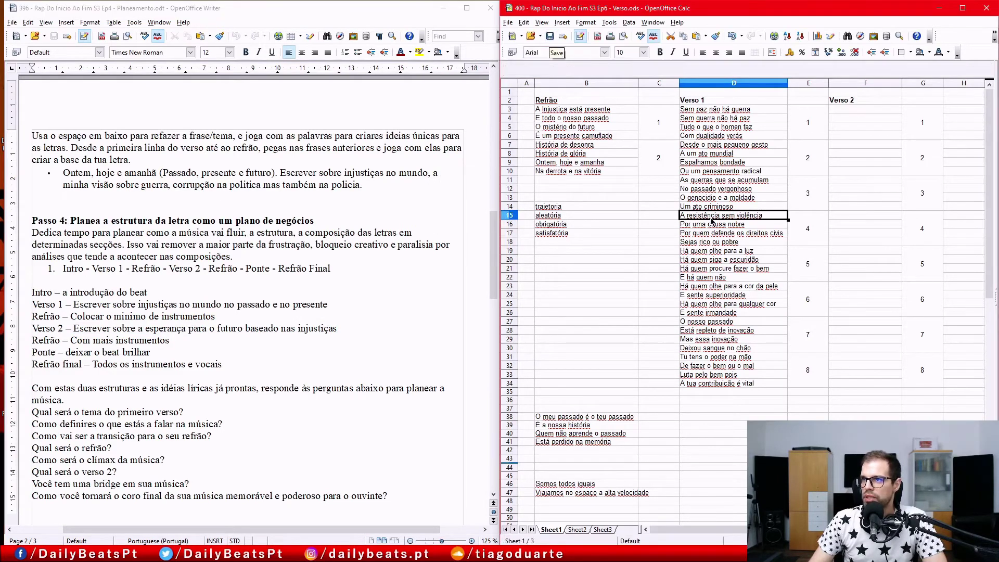